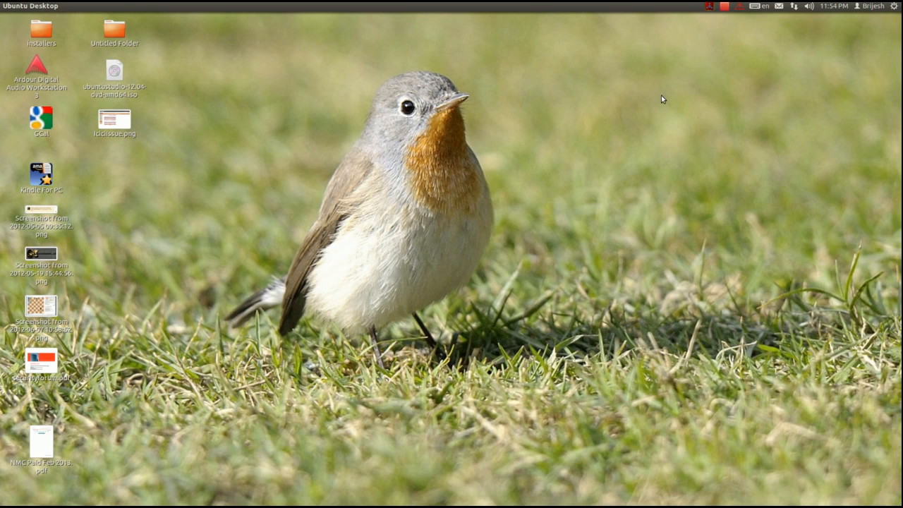
# Open the JACK settings and apply a sample rate of 48000 and a buffer size of 512 for the ALSA driver
pyautogui.click(709, 7)
pyautogui.click(731, 41)
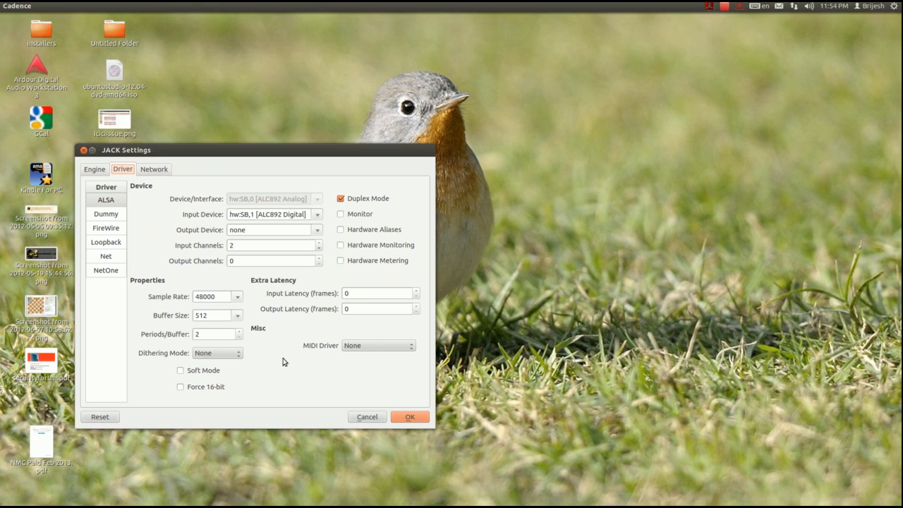
pyautogui.click(240, 297)
pyautogui.click(240, 299)
pyautogui.click(238, 318)
pyautogui.click(211, 317)
pyautogui.click(413, 417)
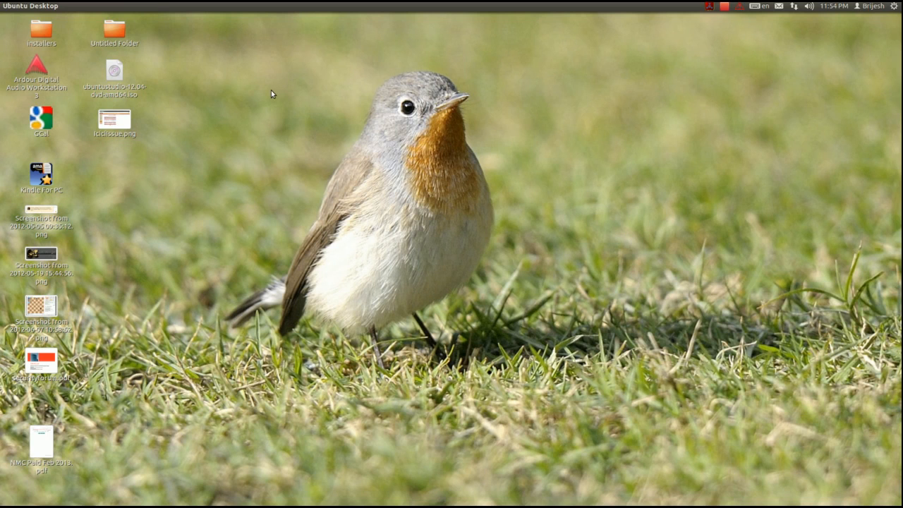
# Launch Ardour and create a new session named "IntroToMusicProd Assignment 2" in the Studio folder without a template
pyautogui.click(39, 76)
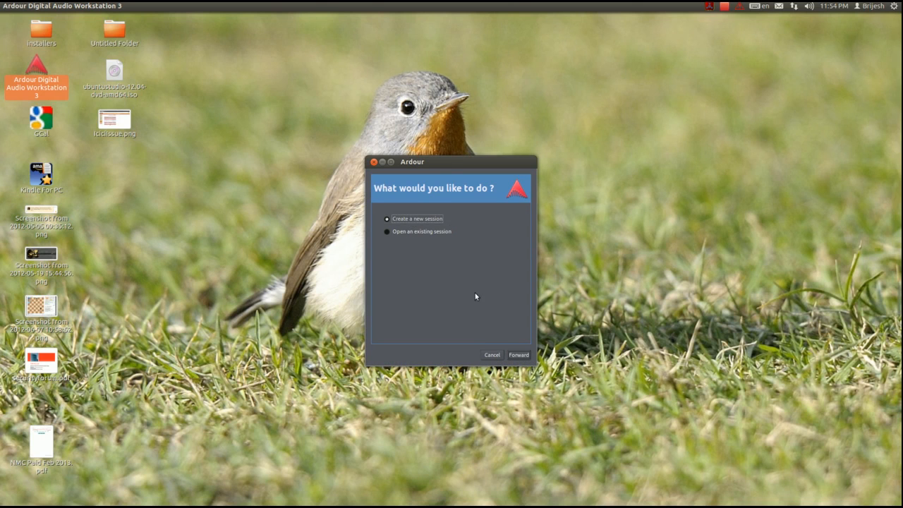
pyautogui.click(518, 355)
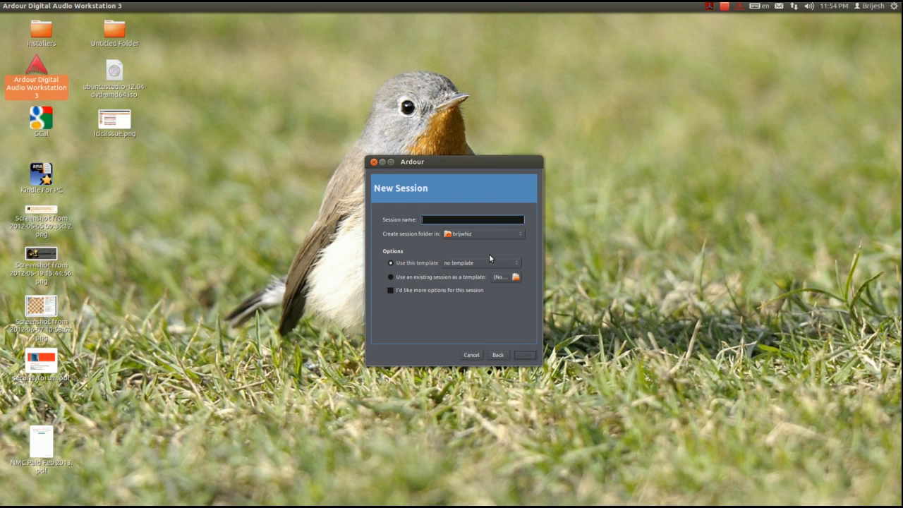
pyautogui.write('IntroTo MusicProd Assignment 2')
pyautogui.click(482, 233)
pyautogui.click(474, 354)
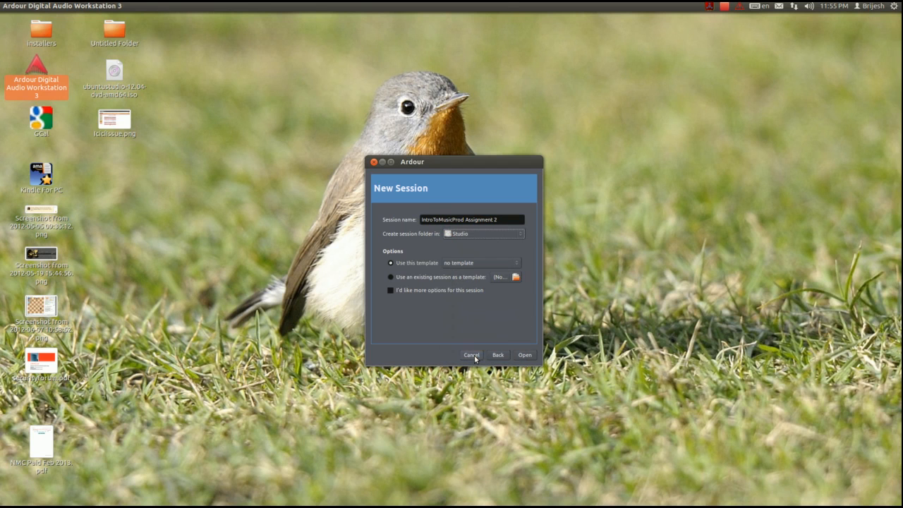
pyautogui.click(519, 356)
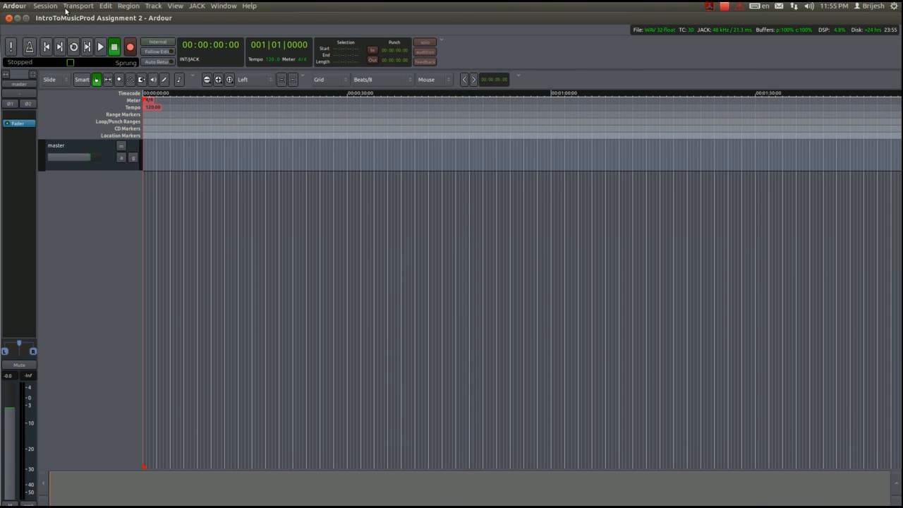
# Set the session's audio sample format to 24-bit integer and its file type to Broadcast WAVE
pyautogui.click(46, 6)
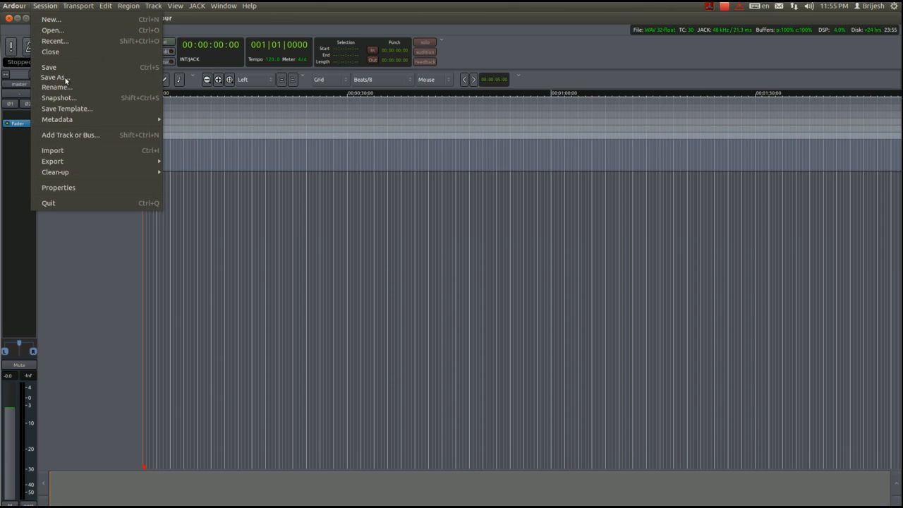
pyautogui.click(80, 185)
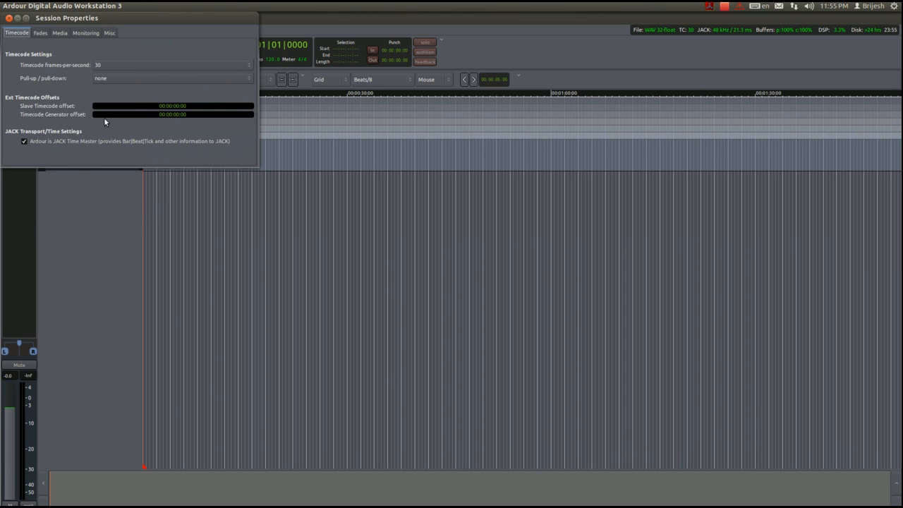
pyautogui.click(60, 34)
pyautogui.click(147, 65)
pyautogui.click(144, 71)
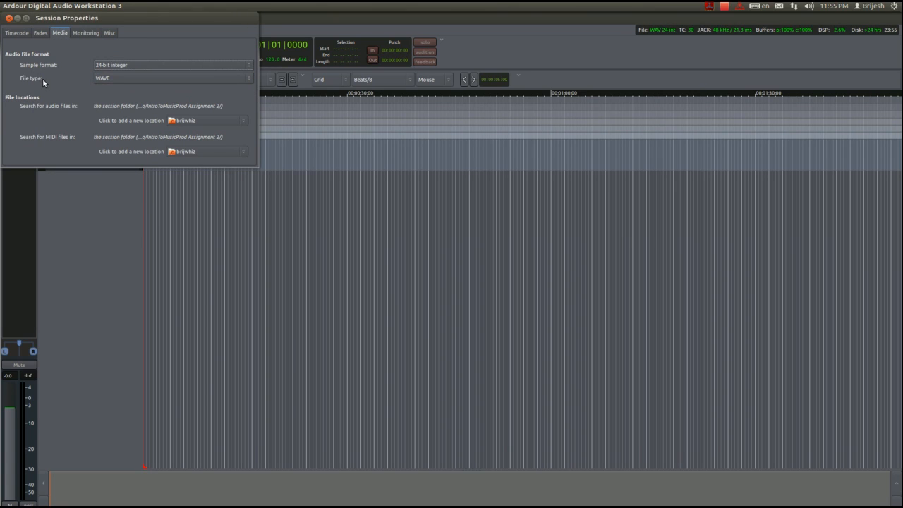
pyautogui.click(109, 79)
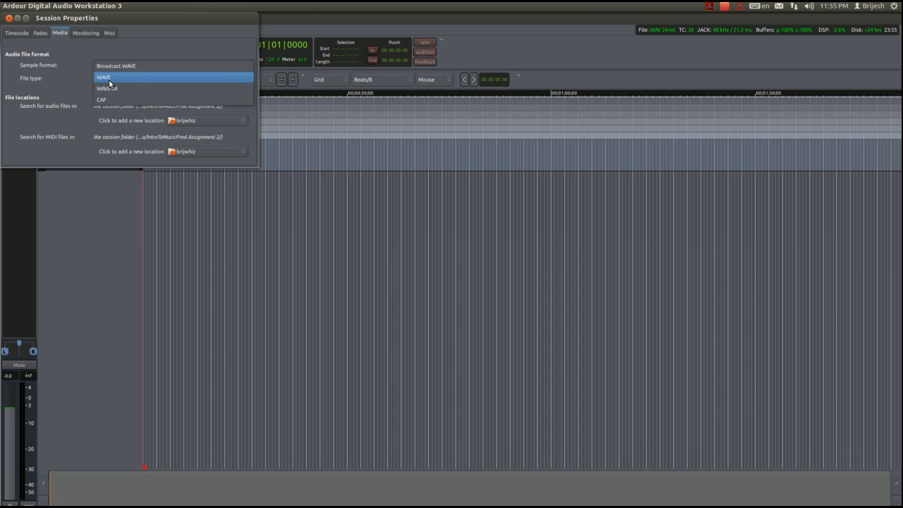
pyautogui.click(115, 65)
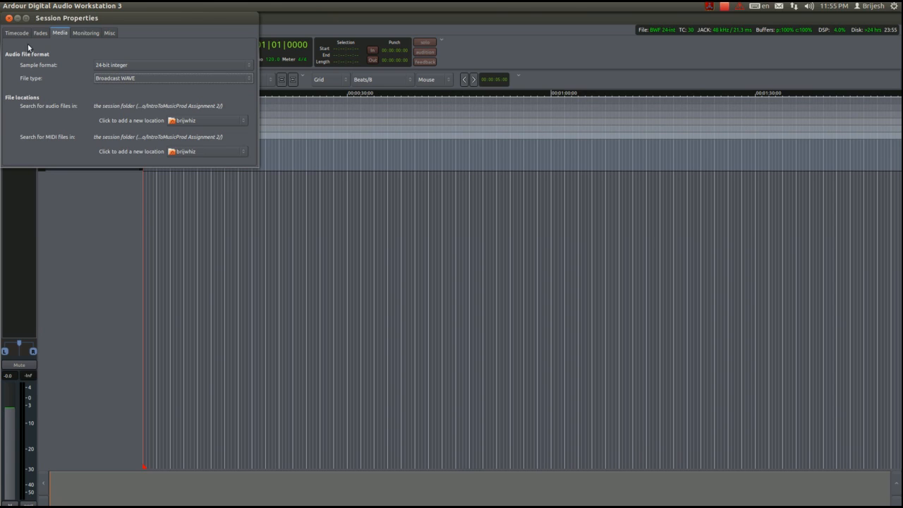
pyautogui.click(8, 18)
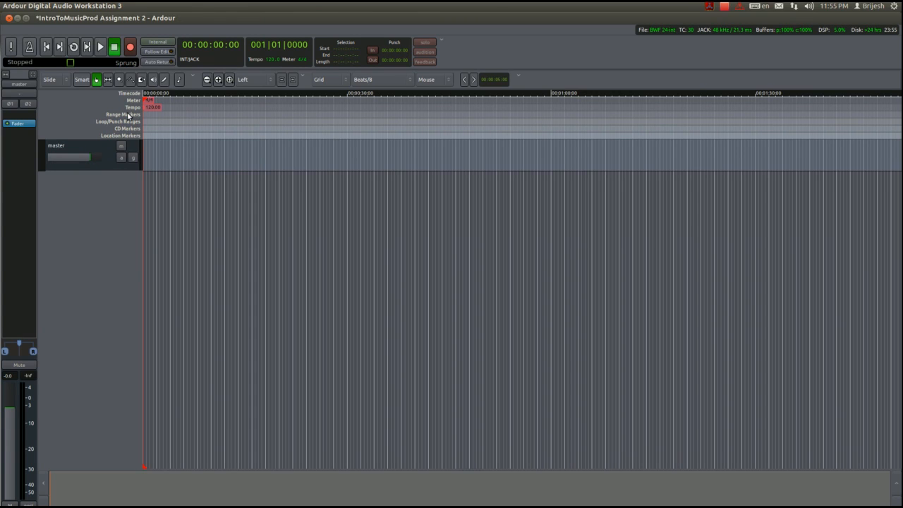
# Add one mono audio track in Normal mode named "Guitar"
pyautogui.click(45, 5)
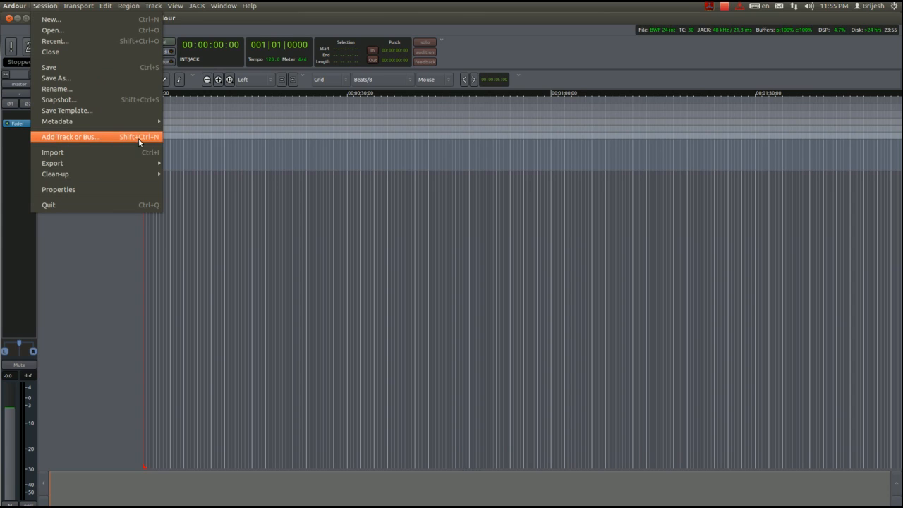
pyautogui.click(88, 232)
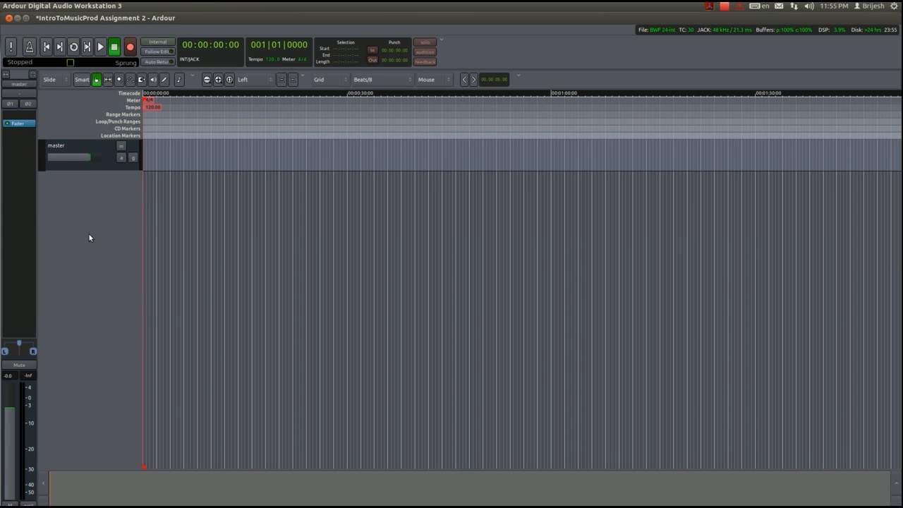
pyautogui.rightClick(88, 233)
pyautogui.click(144, 195)
pyautogui.click(144, 194)
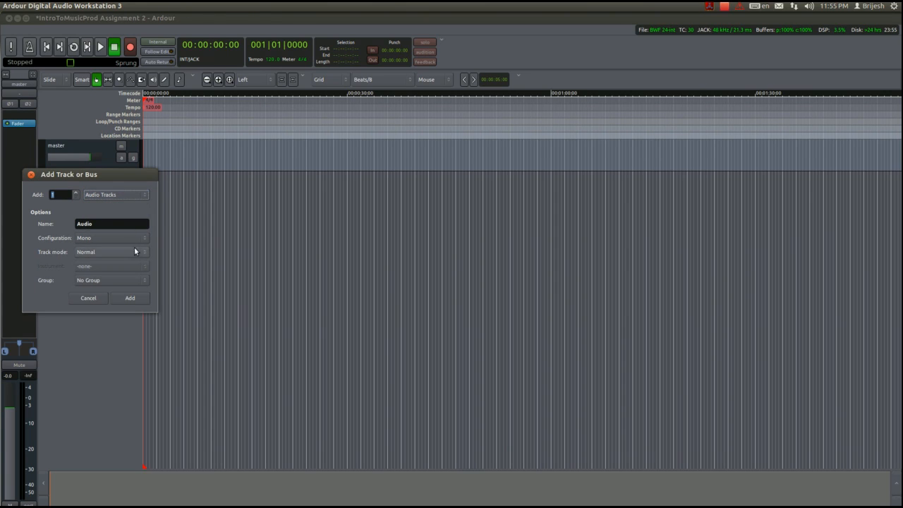
pyautogui.doubleClick(111, 227)
pyautogui.write('Guitar')
pyautogui.click(130, 298)
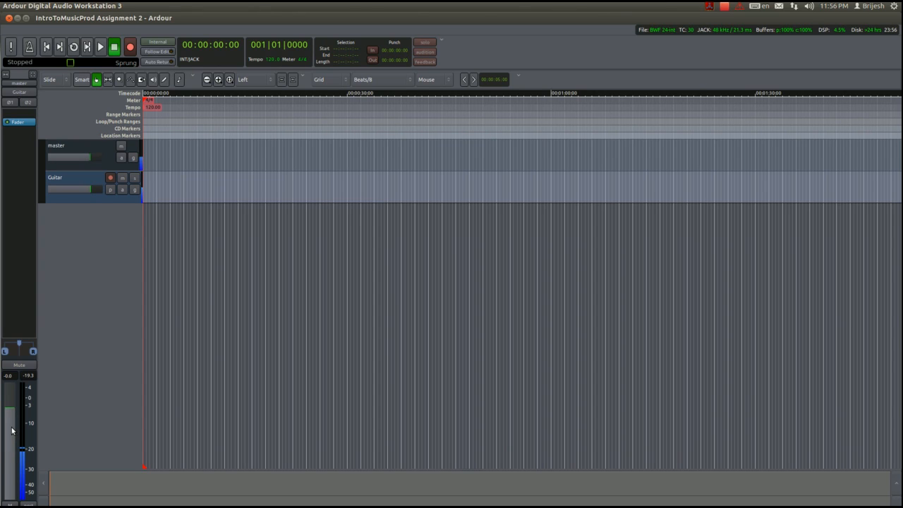
# Arm the Guitar track, enable the metronome and record a take of about 28 seconds from the session start
pyautogui.click(110, 178)
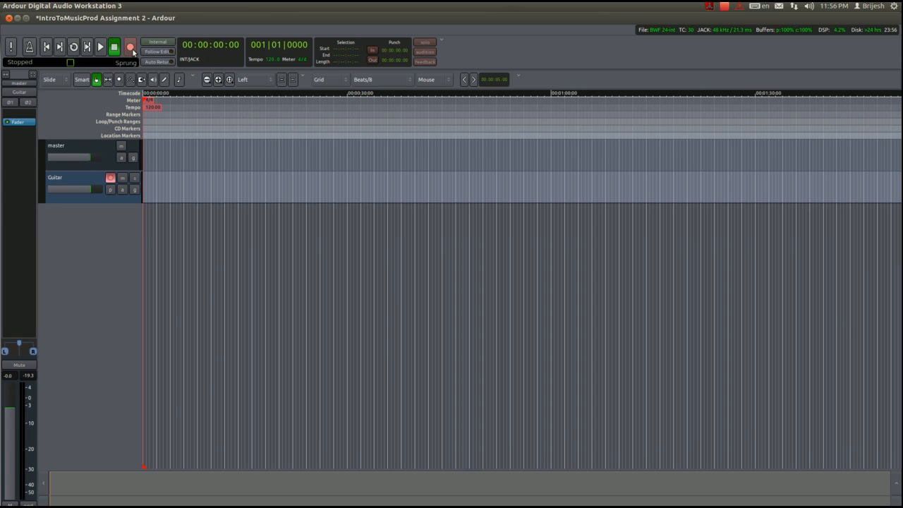
pyautogui.click(132, 48)
pyautogui.click(29, 48)
pyautogui.click(101, 47)
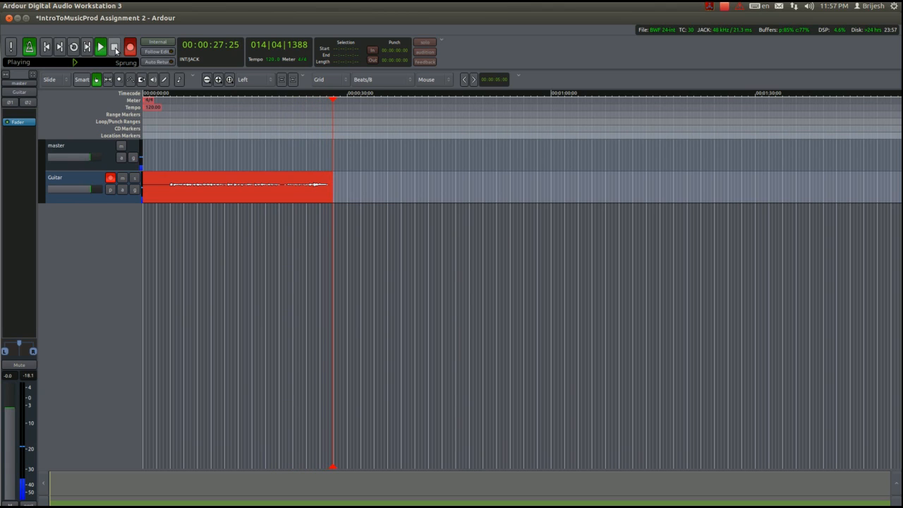
pyautogui.click(115, 48)
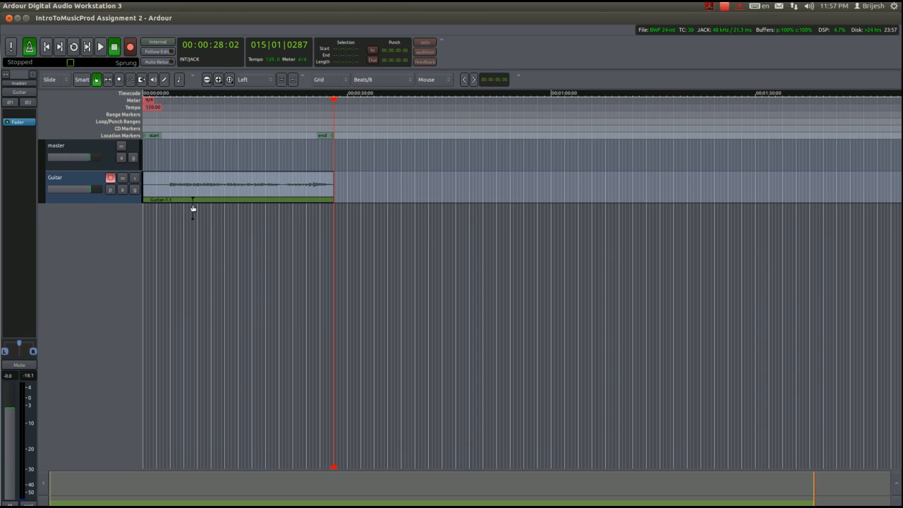
# Change the Guitar track's colour to teal and increase the track's height so its waveform is larger
pyautogui.rightClick(106, 198)
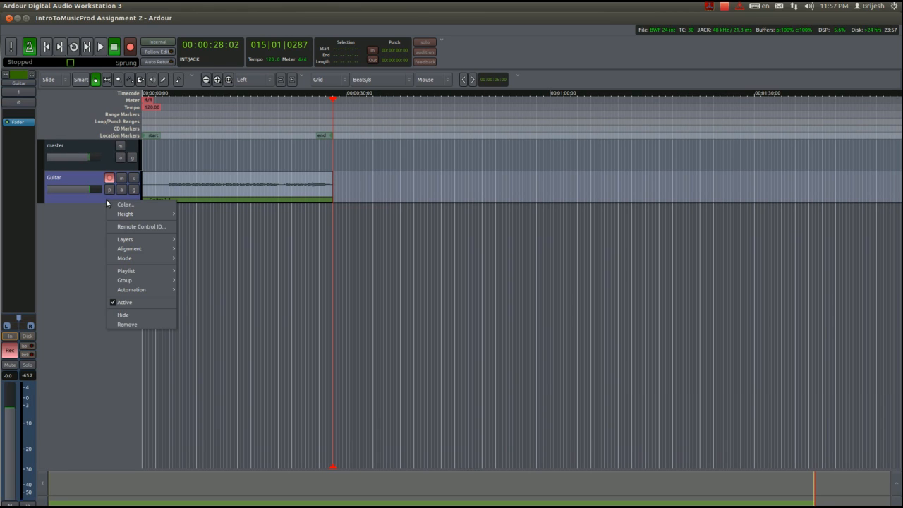
pyautogui.click(127, 205)
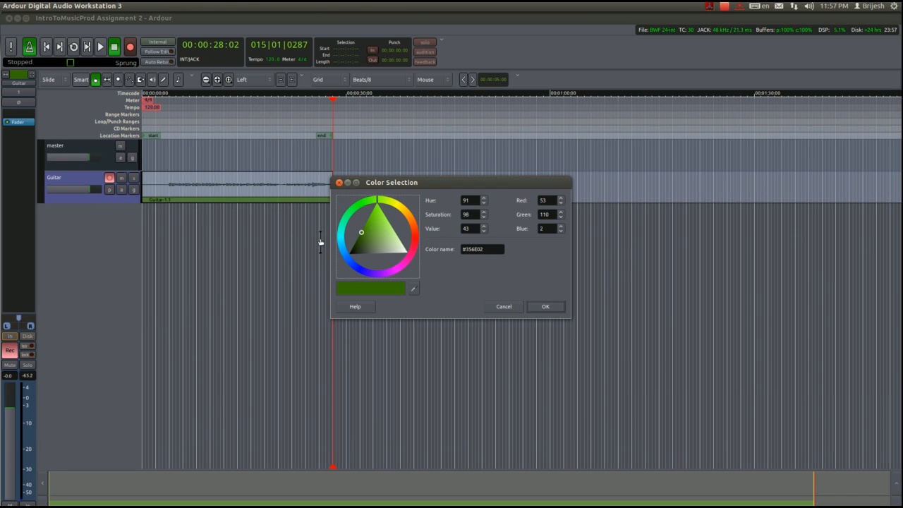
pyautogui.click(339, 237)
pyautogui.click(540, 307)
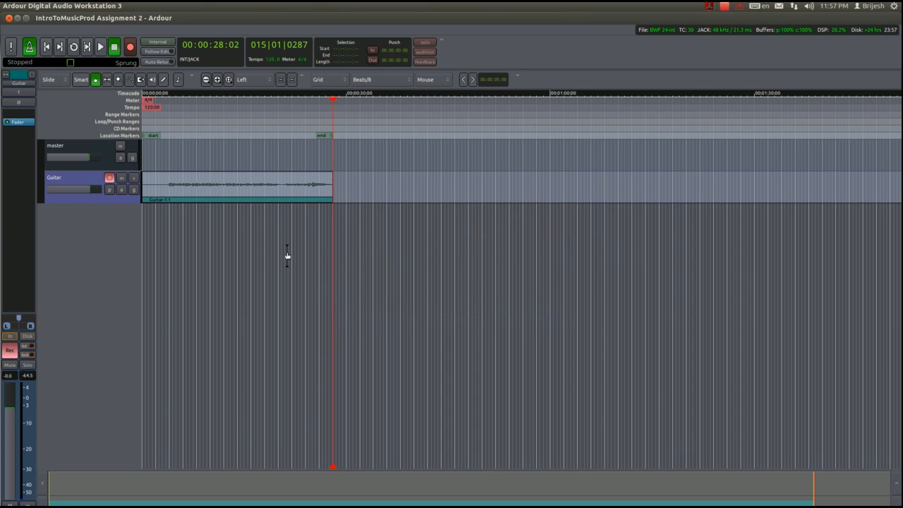
pyautogui.rightClick(102, 198)
pyautogui.moveTo(121, 213)
pyautogui.click(189, 222)
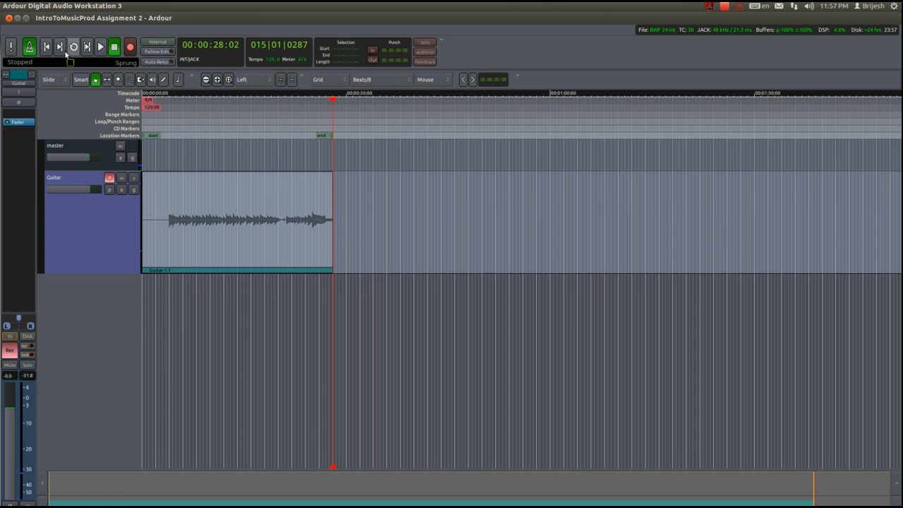
# Save the session with the recorded guitar take
pyautogui.click(34, 7)
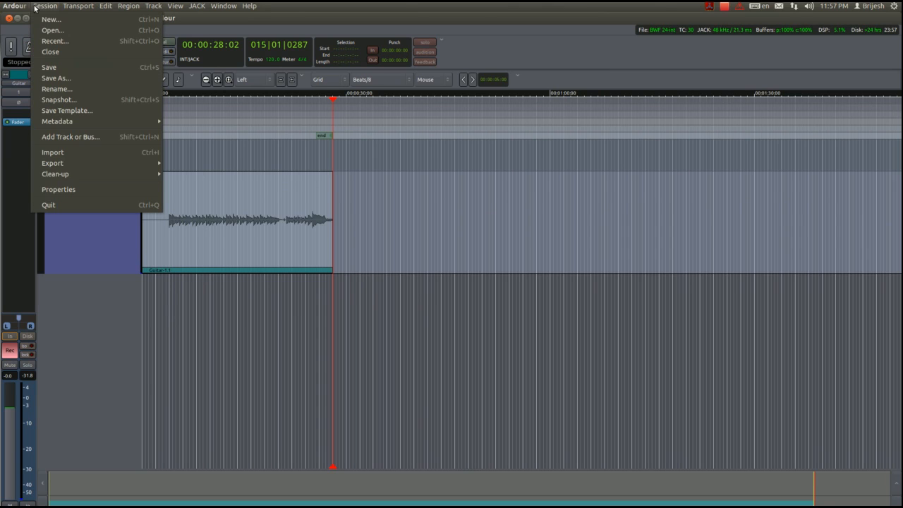
pyautogui.click(63, 67)
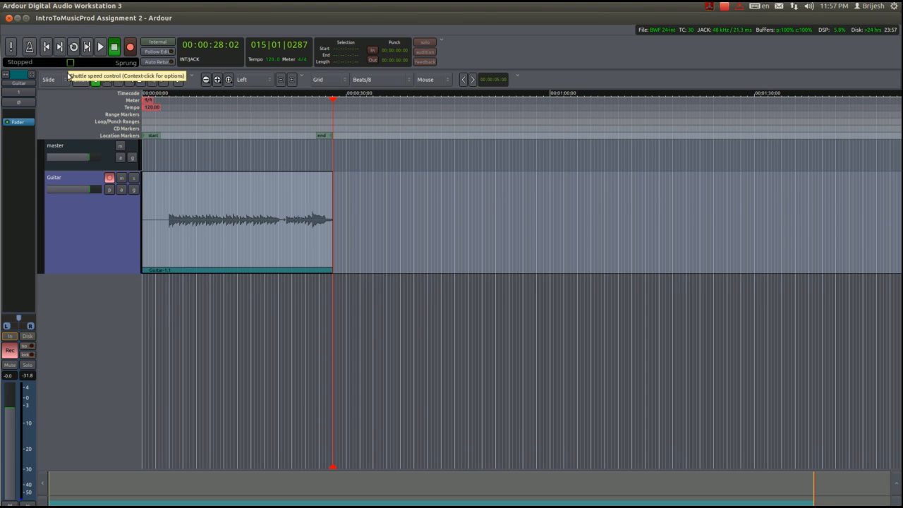